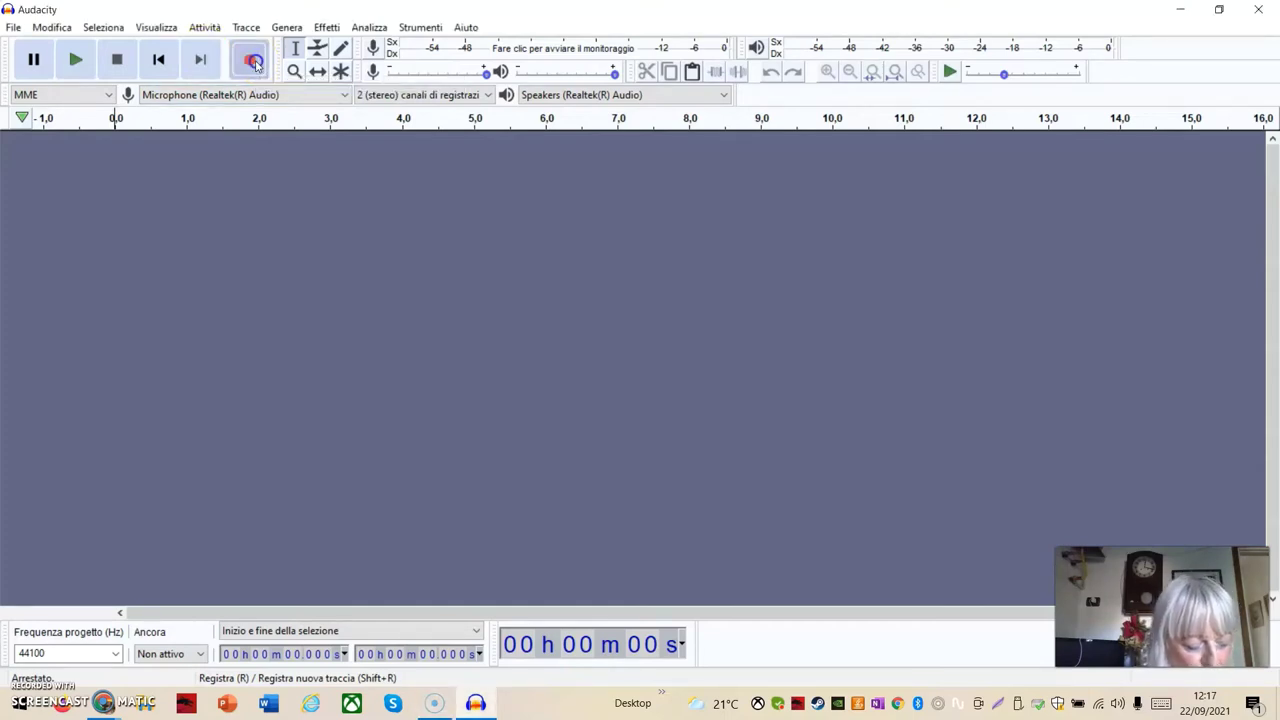
Record about 23 seconds of speech on a new stereo track, stop recording and return to the start of the track.
left_click(253, 61)
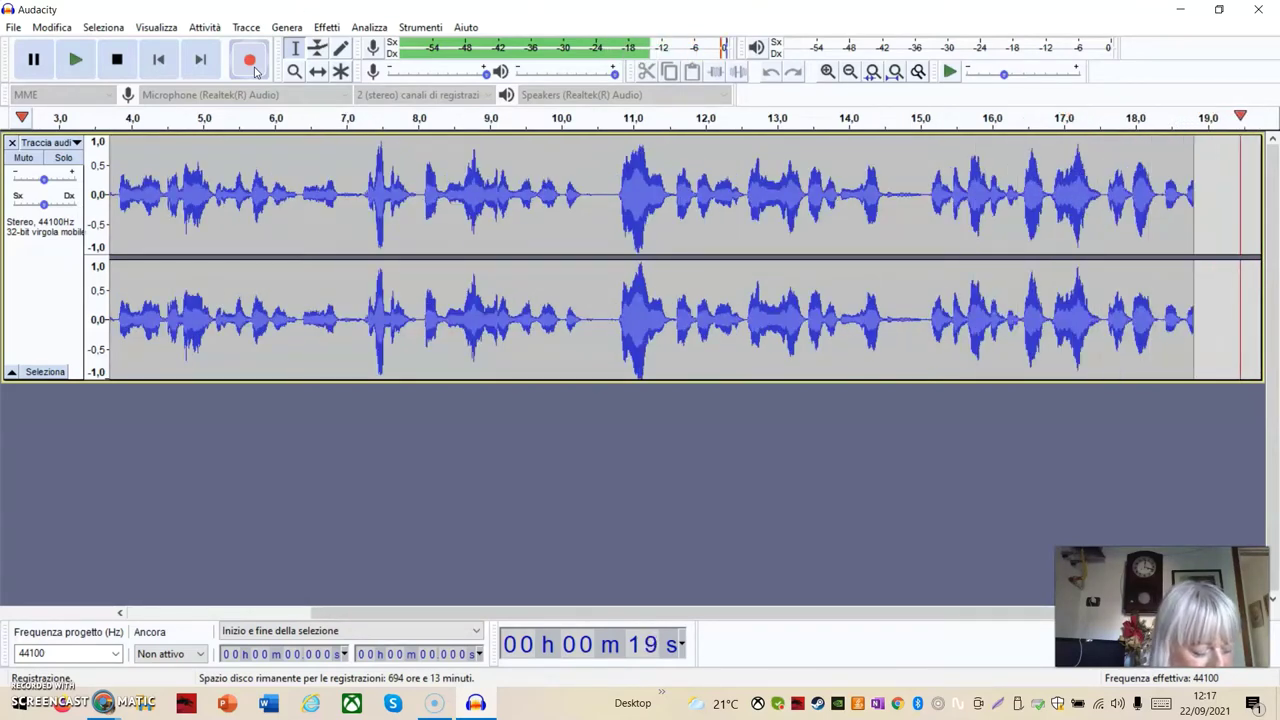
left_click(118, 64)
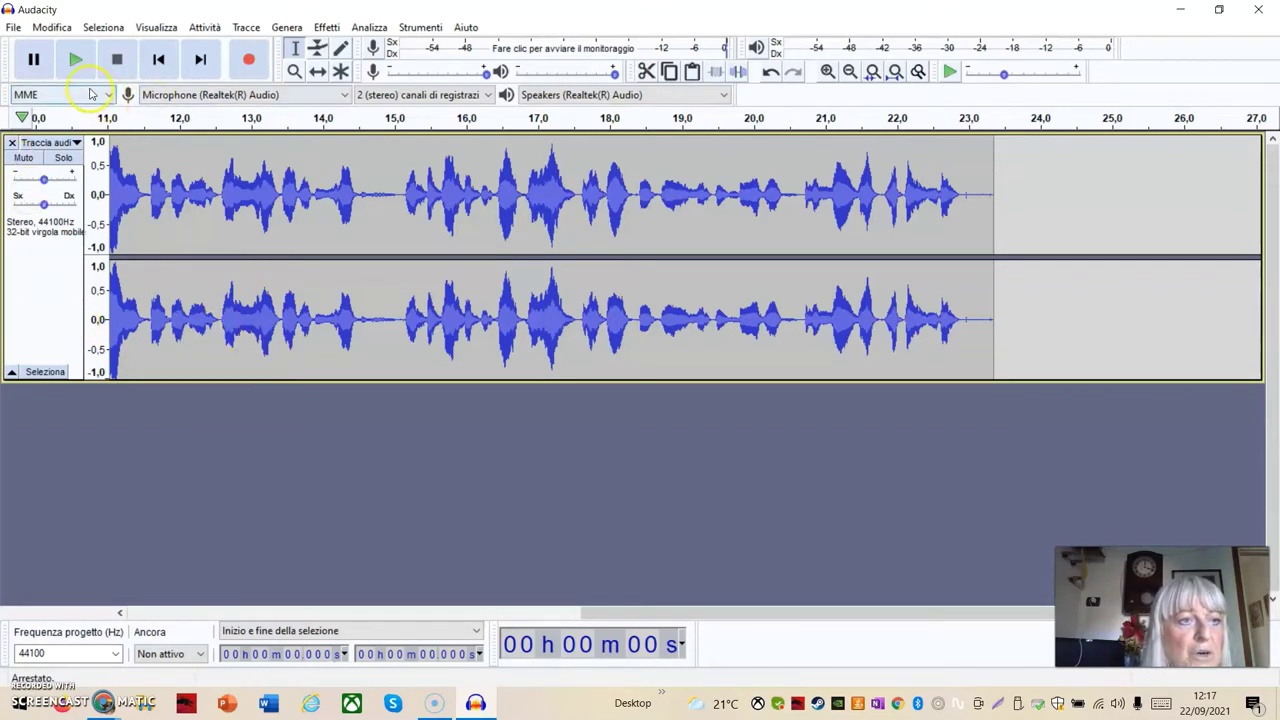
left_click(157, 66)
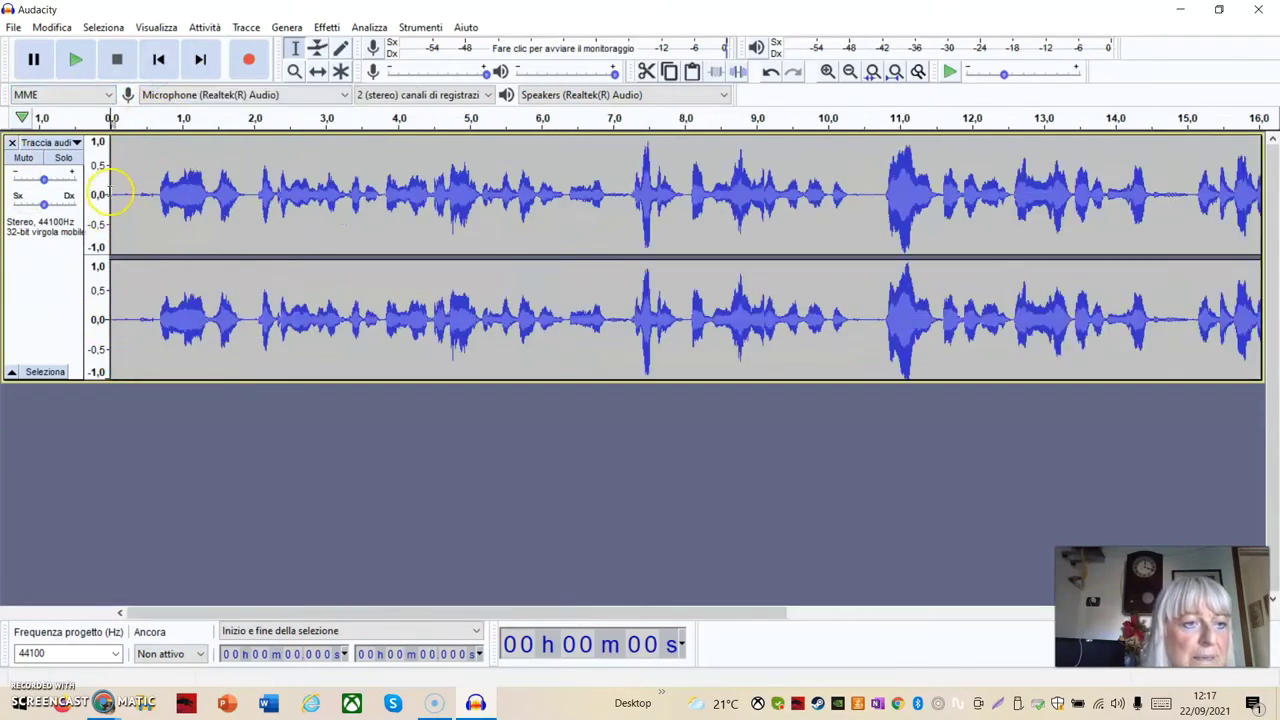
Select the quiet opening from about 0.06 to 0.62 s and capture its noise profile with noise reduction set to 13 dB.
left_click_drag(116, 175, 153, 185)
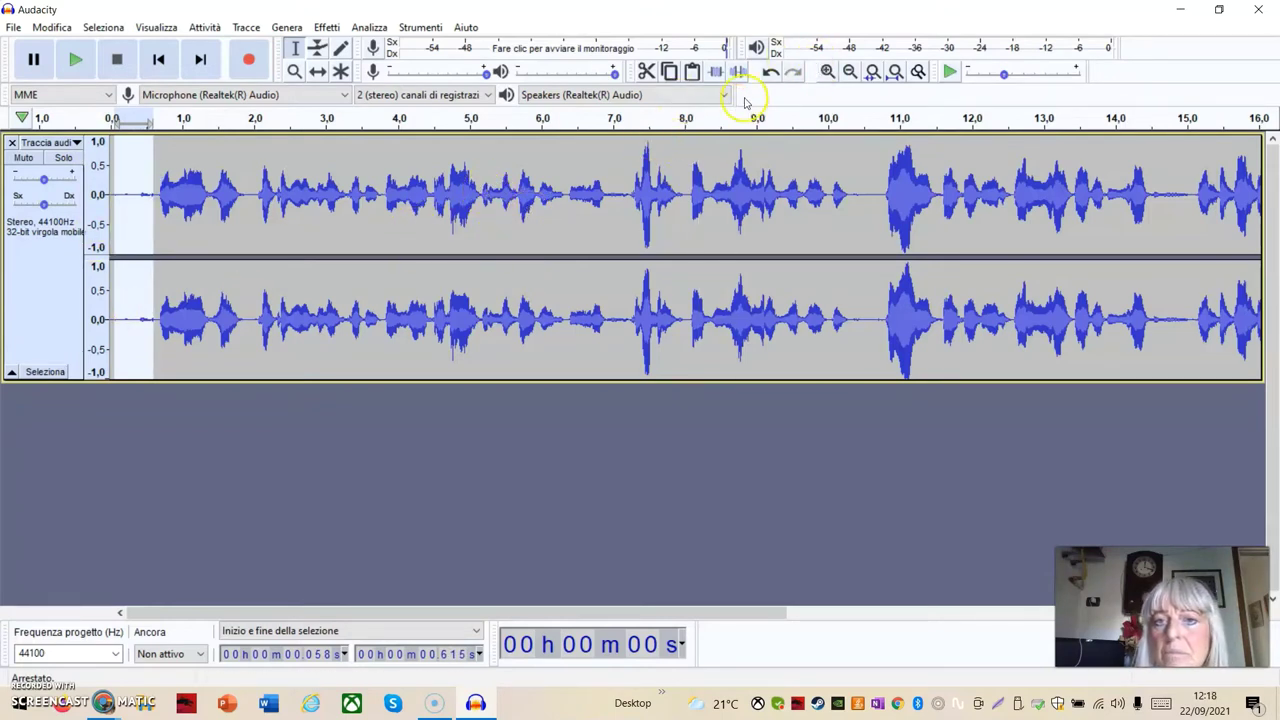
left_click(326, 28)
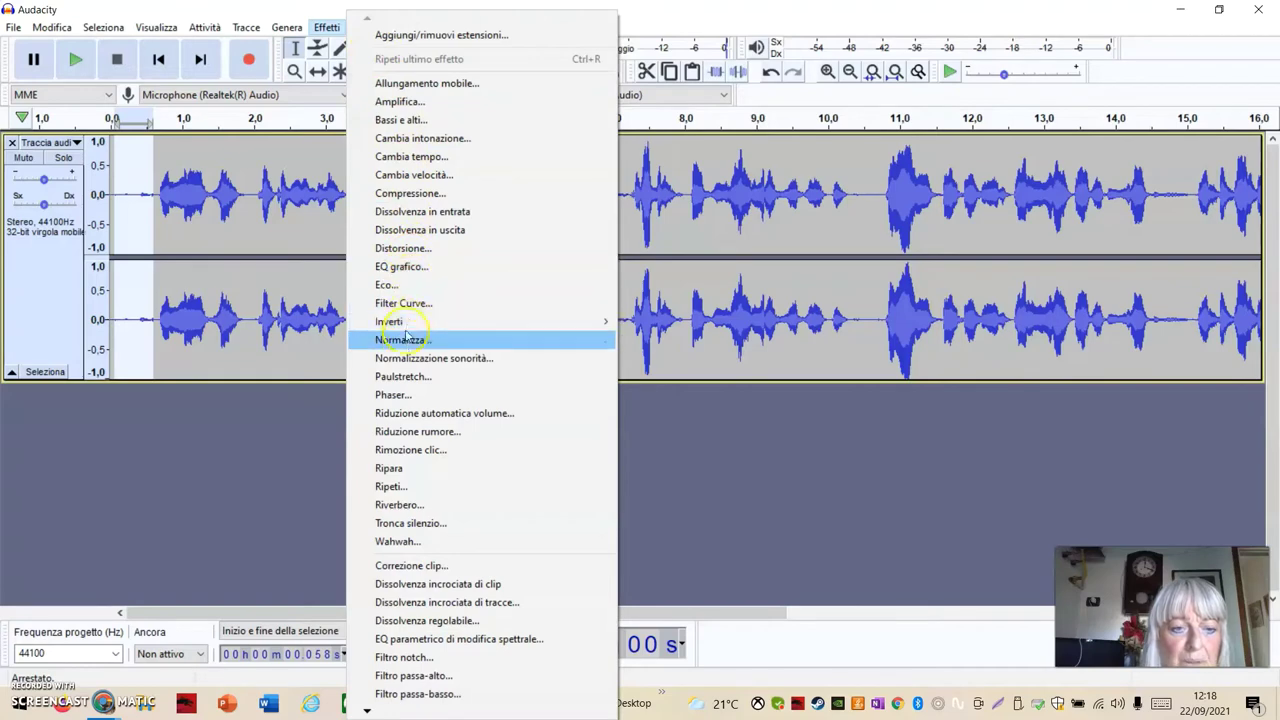
left_click(420, 433)
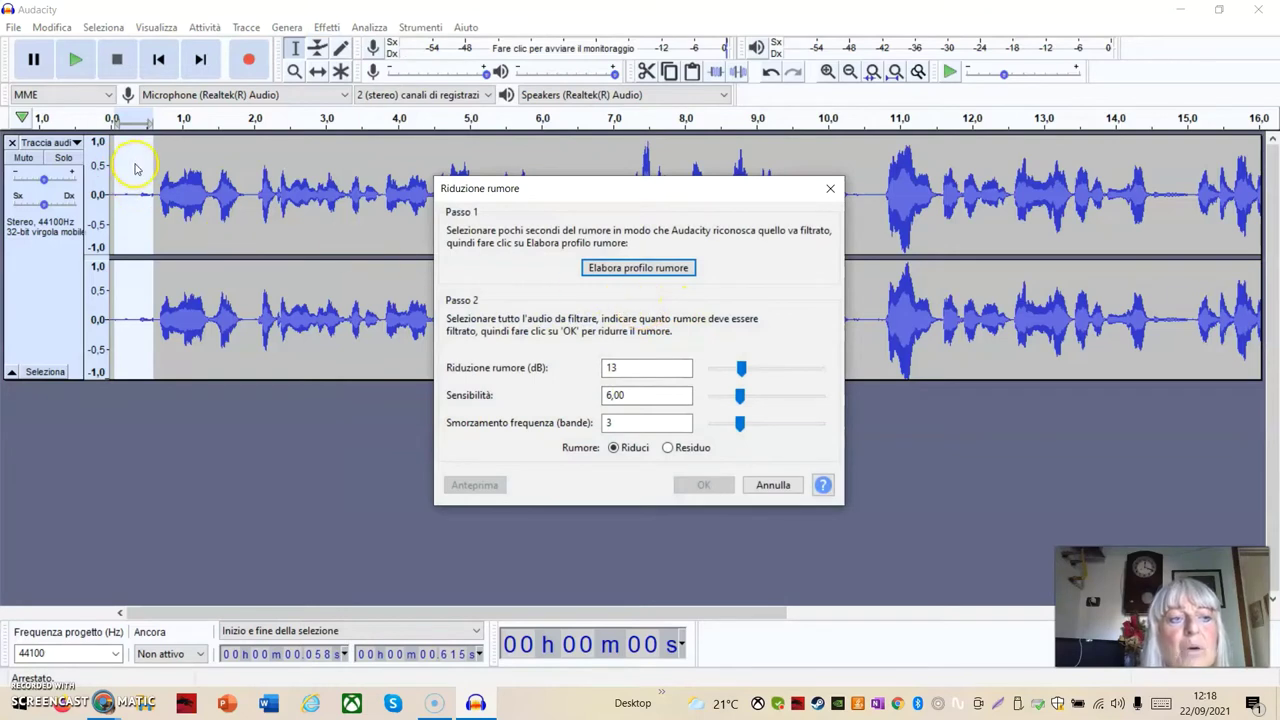
left_click(633, 275)
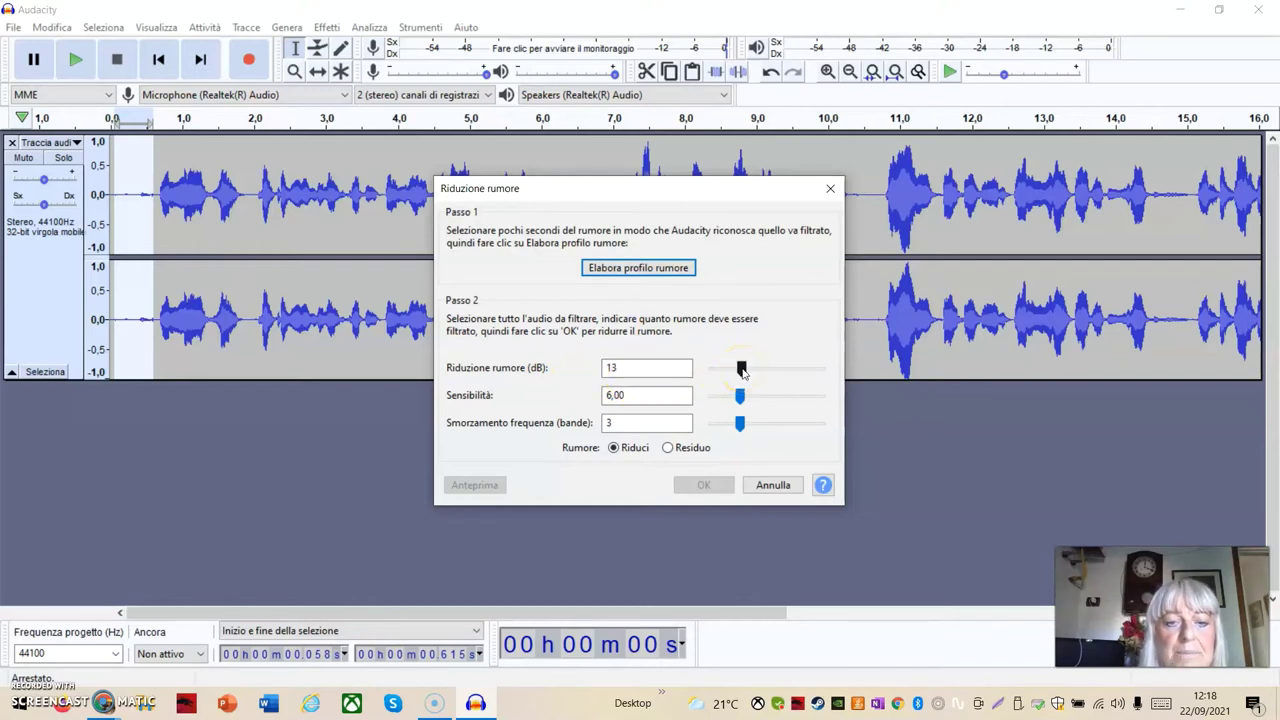
left_click_drag(742, 372, 748, 373)
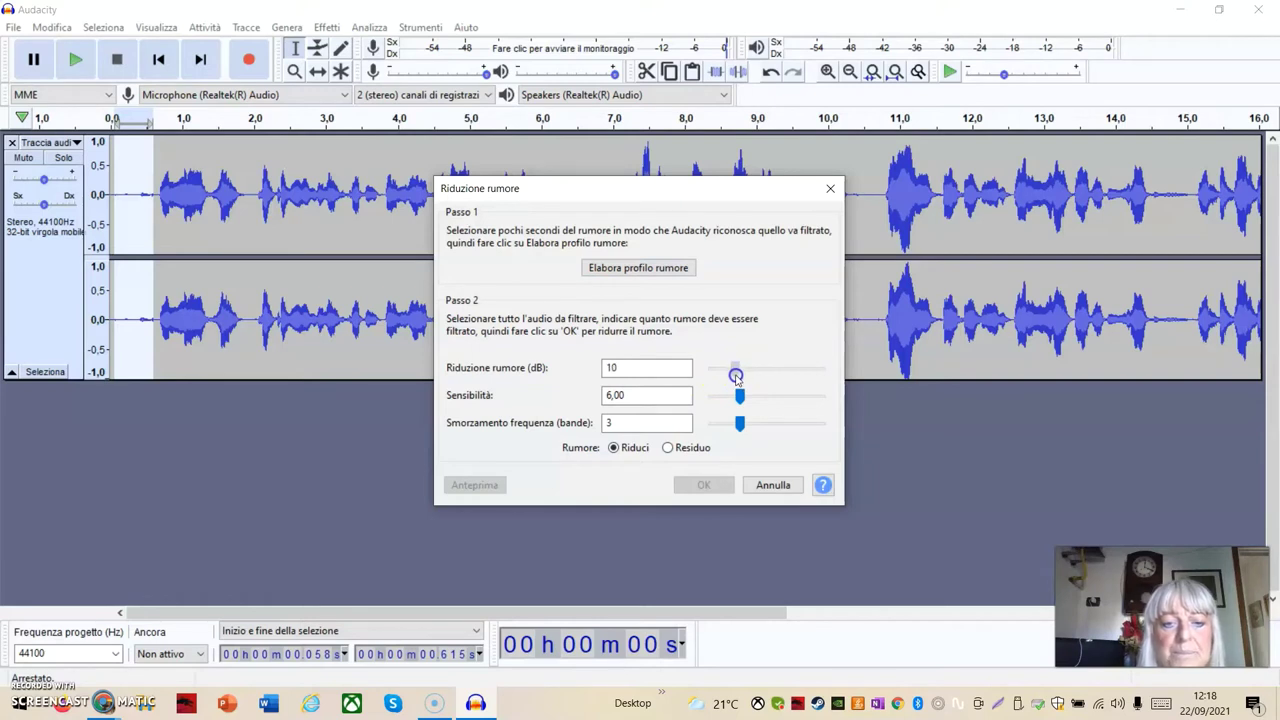
left_click_drag(736, 373, 742, 373)
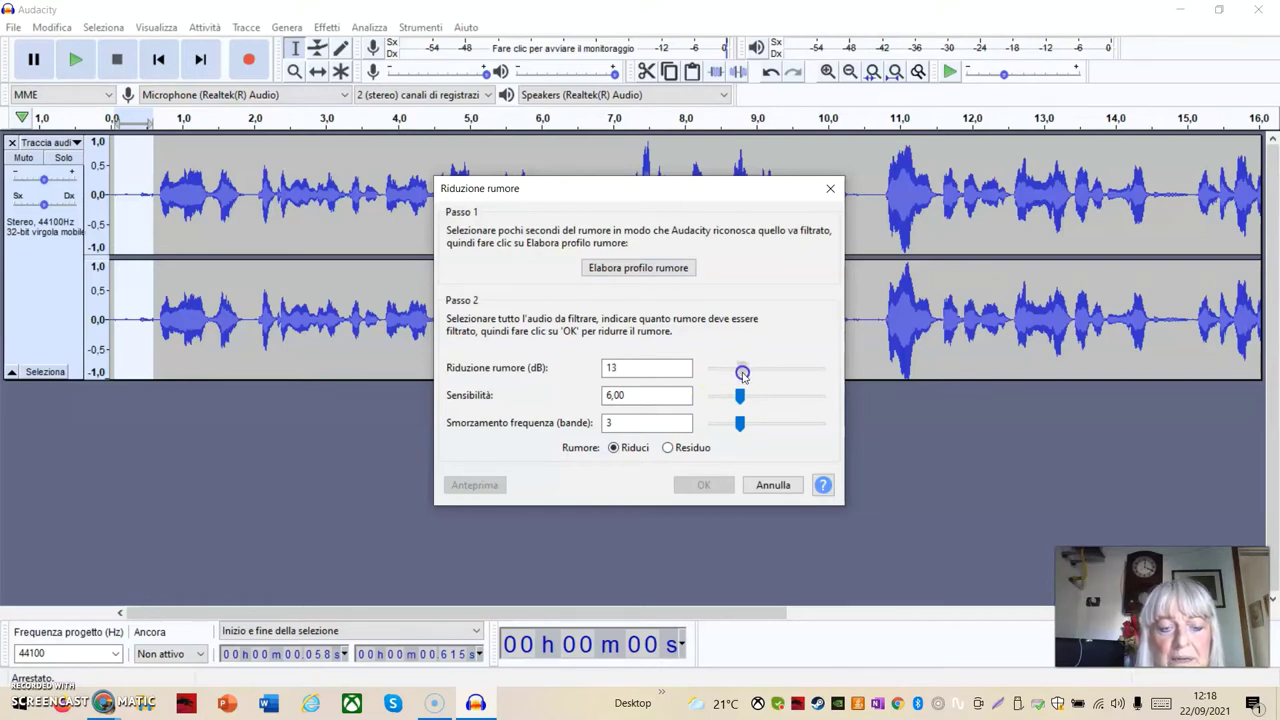
left_click(612, 397)
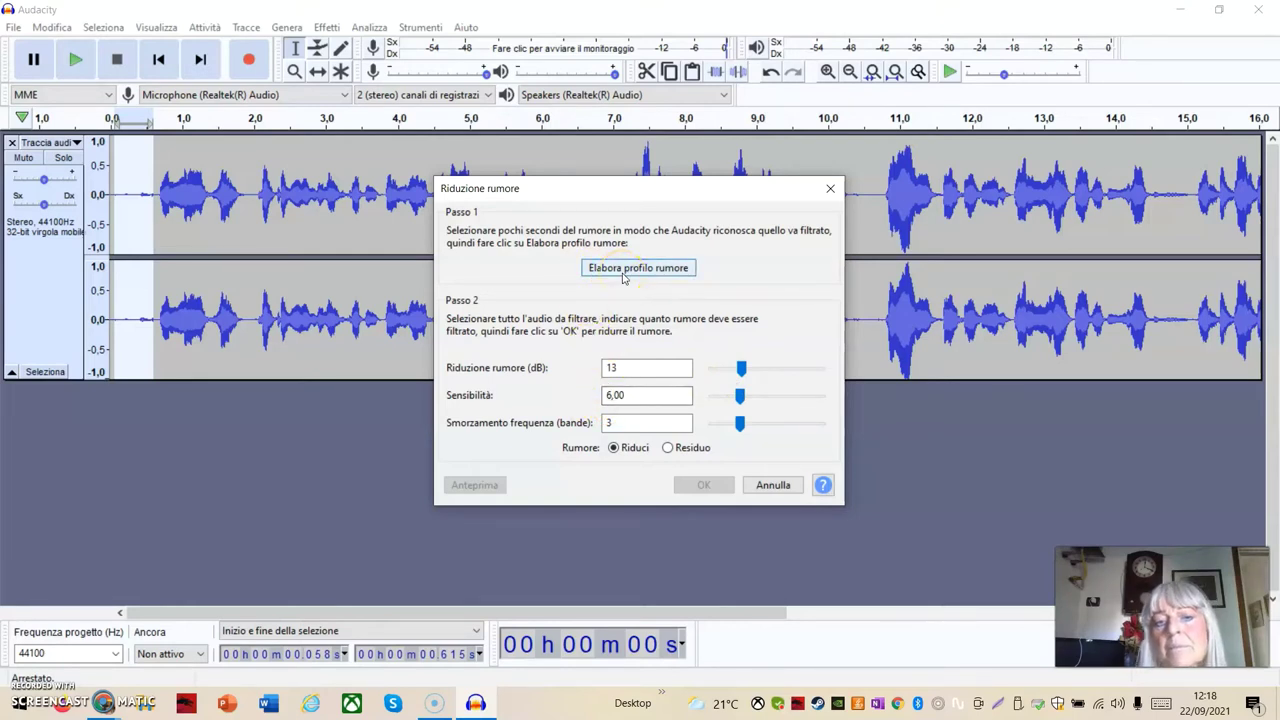
left_click(622, 276)
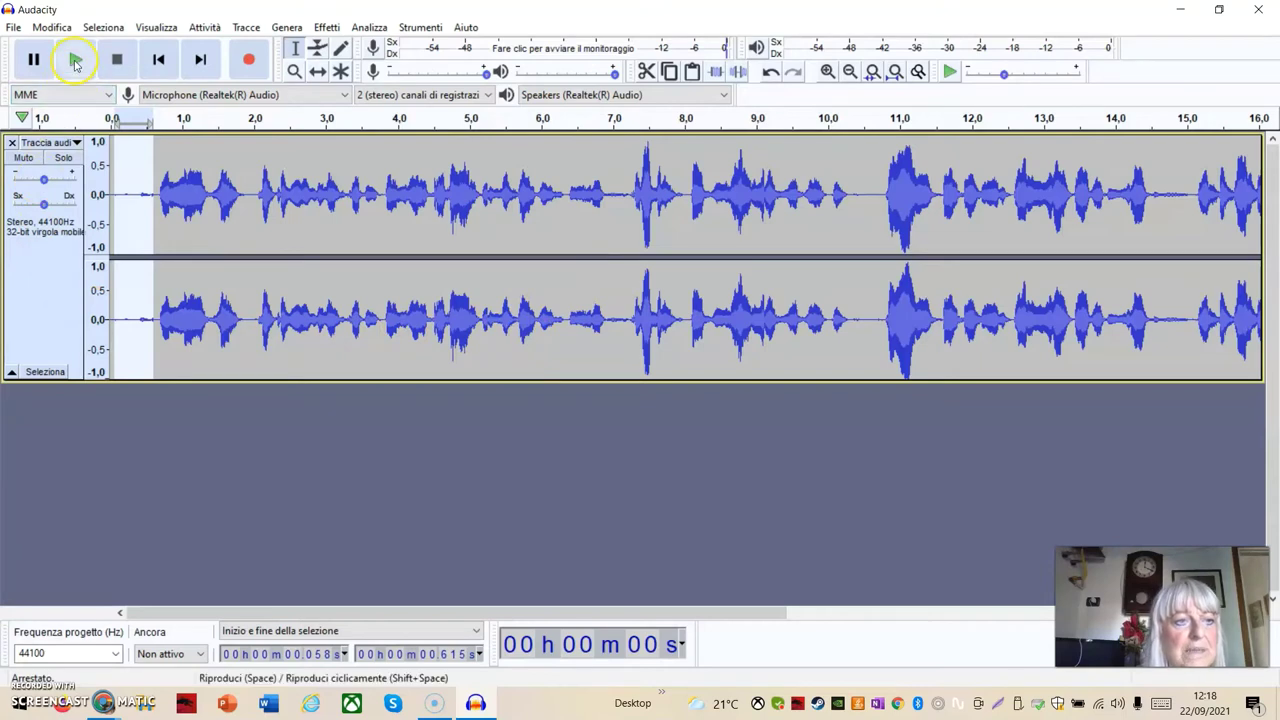
Play back the selected quiet opening several times to listen to the background noise.
left_click(75, 62)
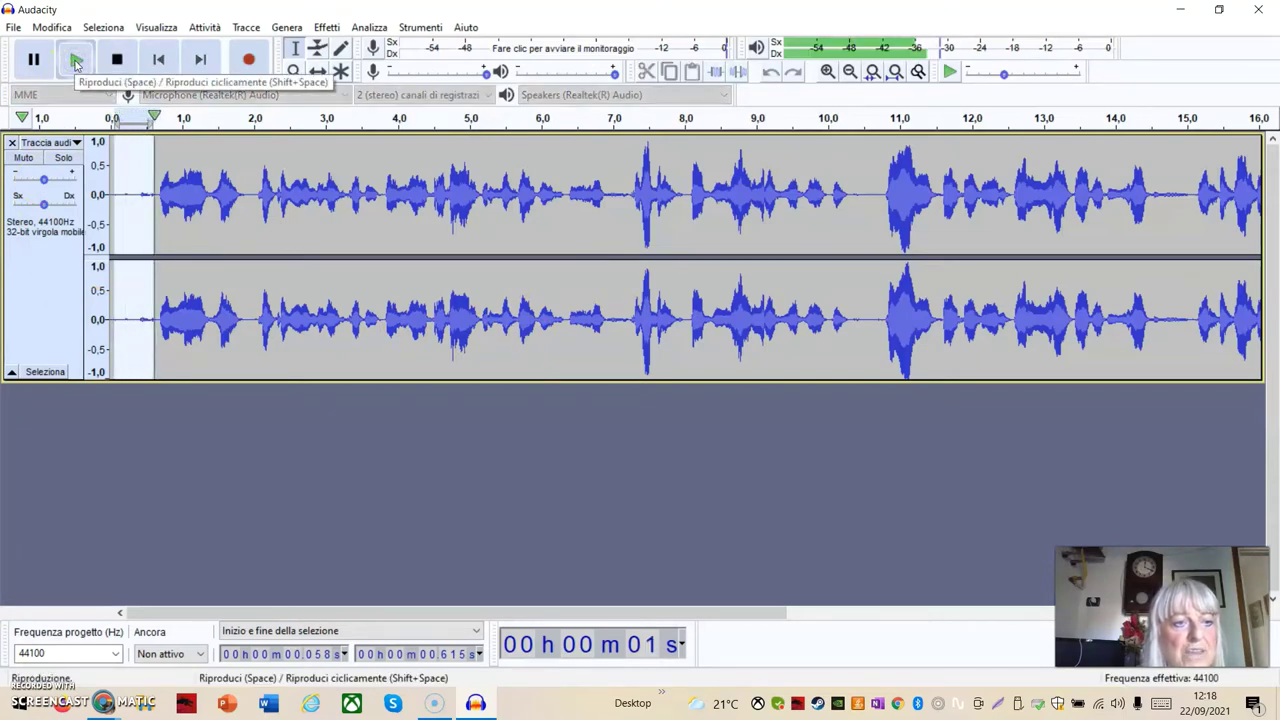
left_click(74, 63)
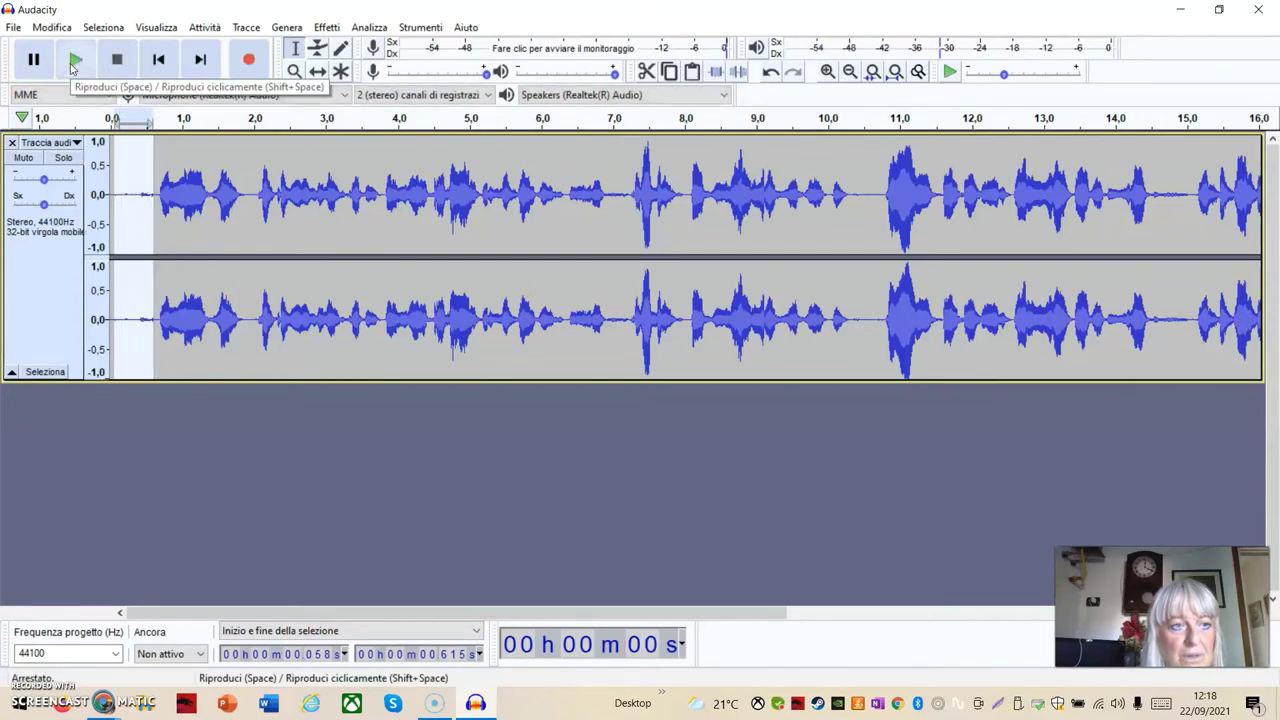
left_click(72, 64)
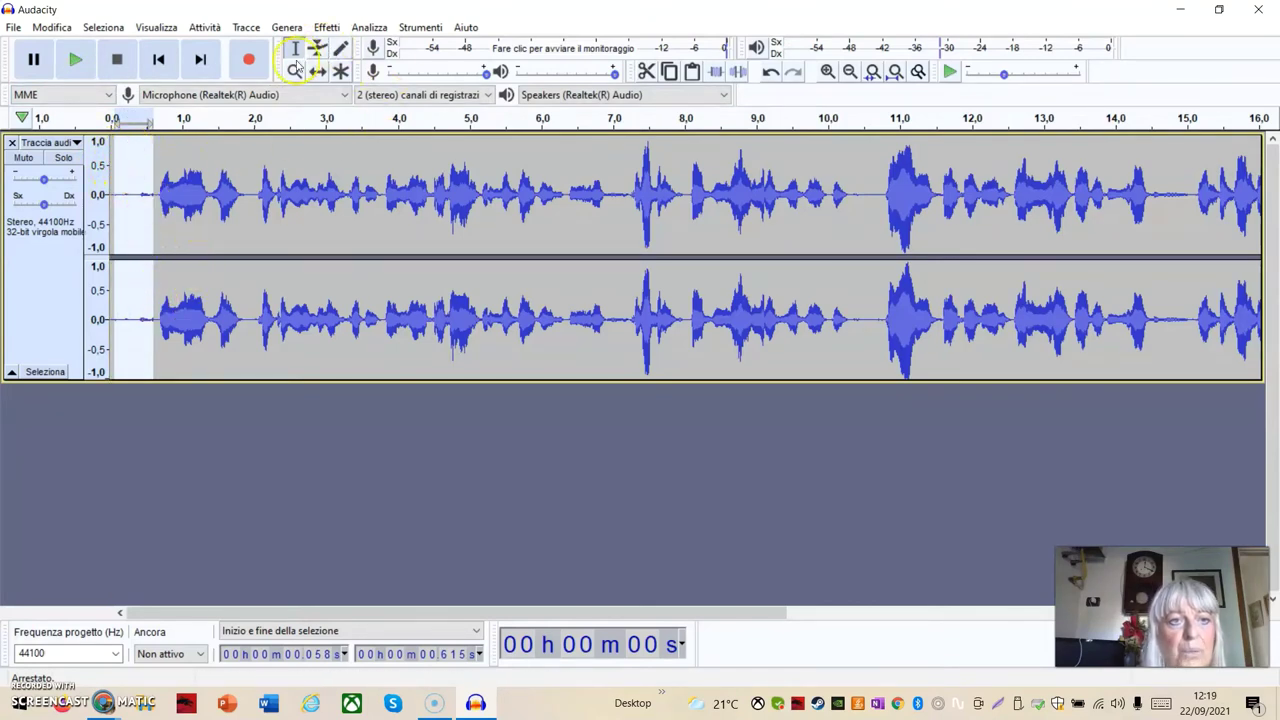
Select the entire track and preview the Noise Reduction effect on it with the current settings.
left_click(44, 230)
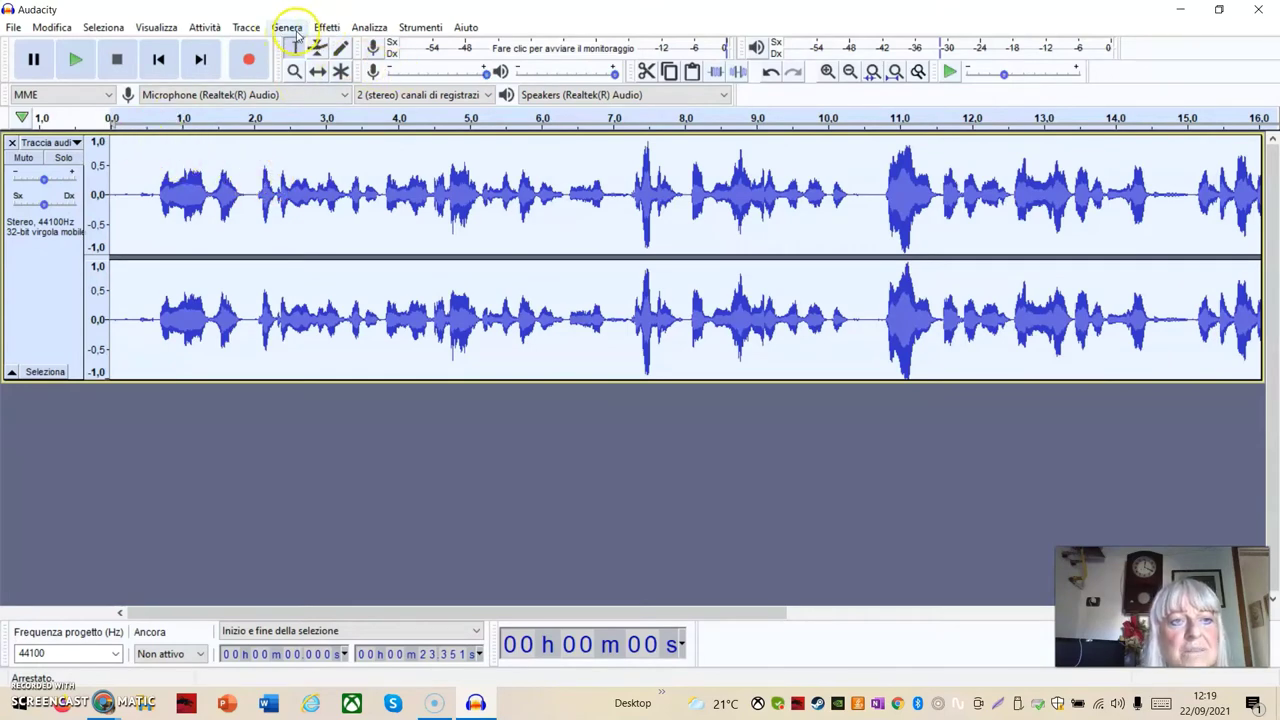
left_click(326, 28)
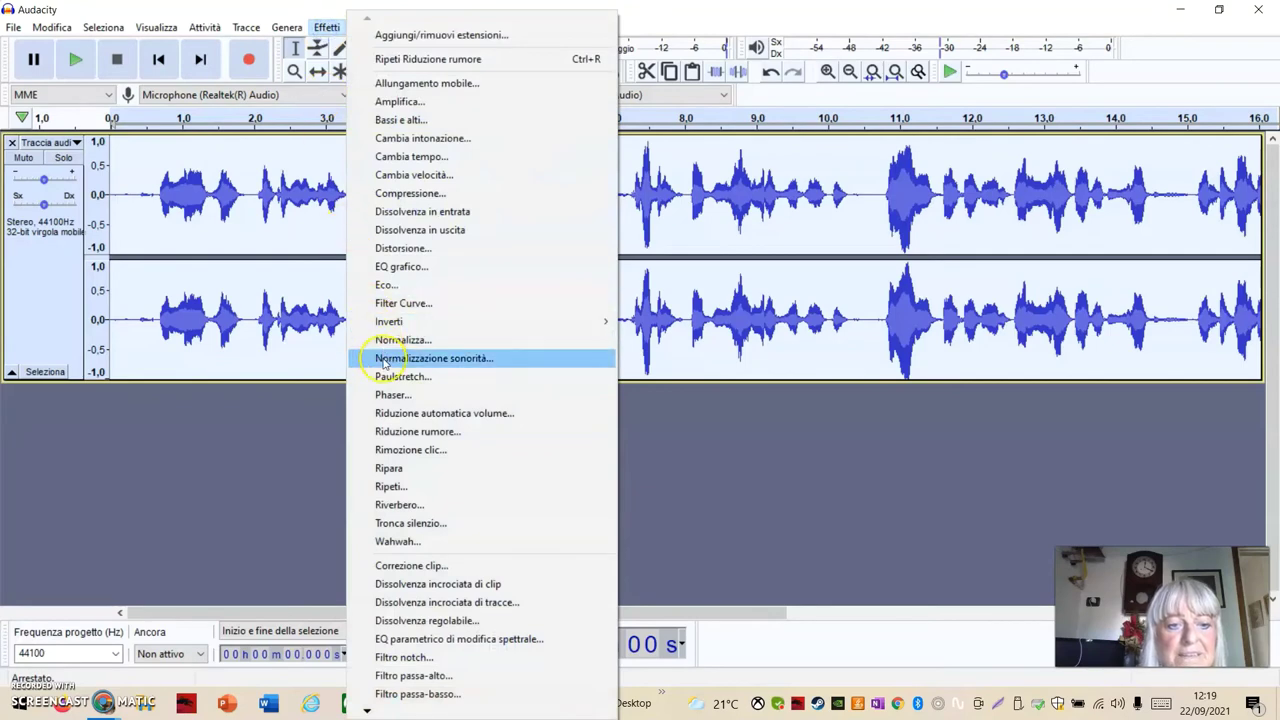
left_click(419, 436)
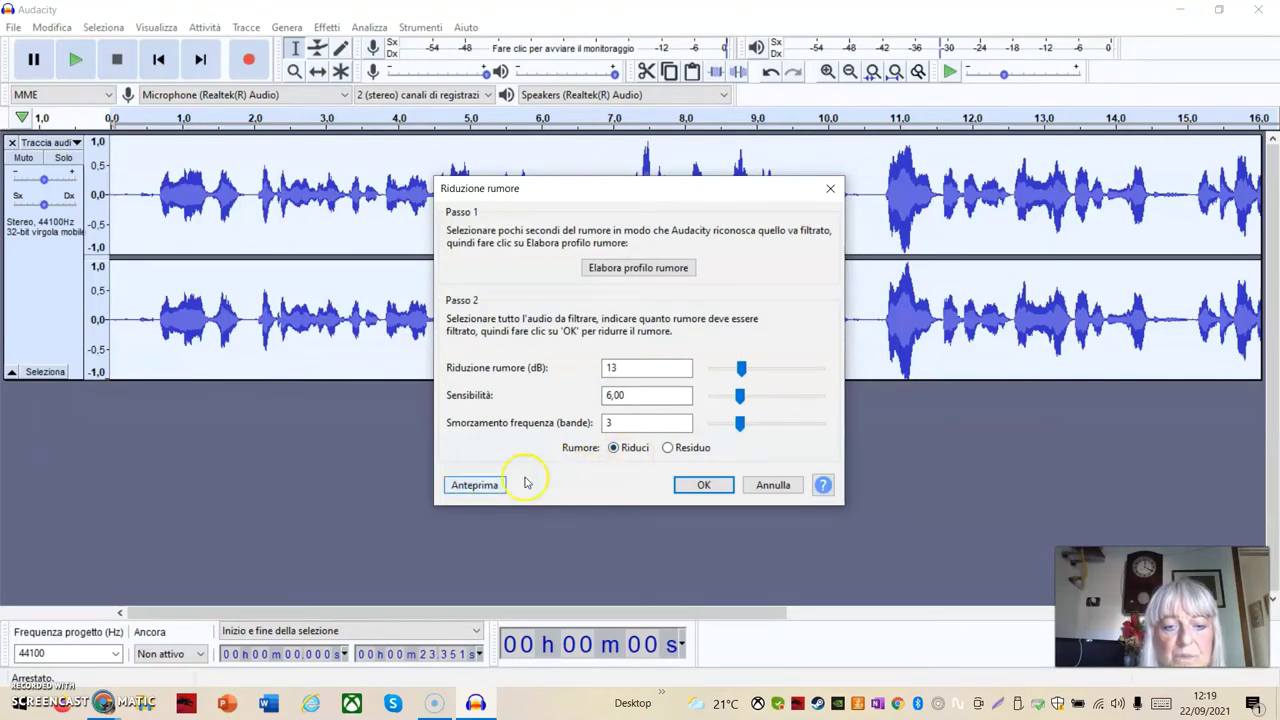
left_click(487, 489)
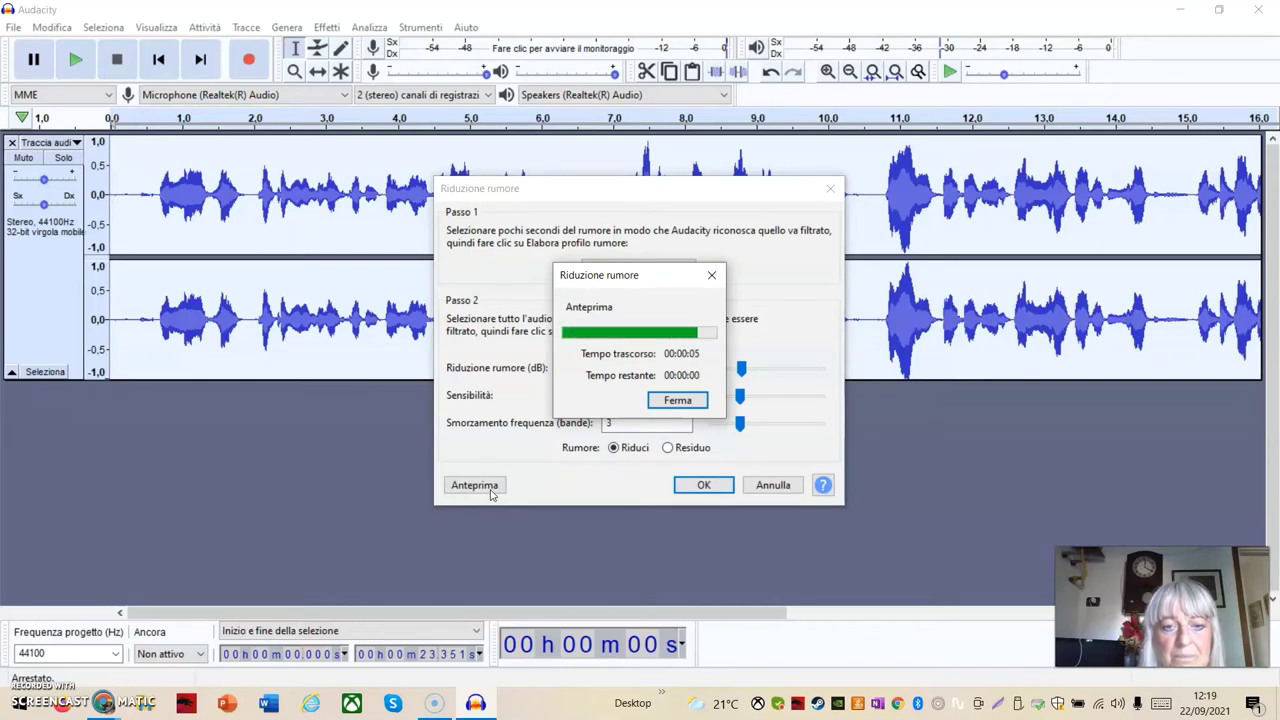
Preview only the residual noise using the Residuo option, and close Noise Reduction without applying it.
left_click(668, 449)
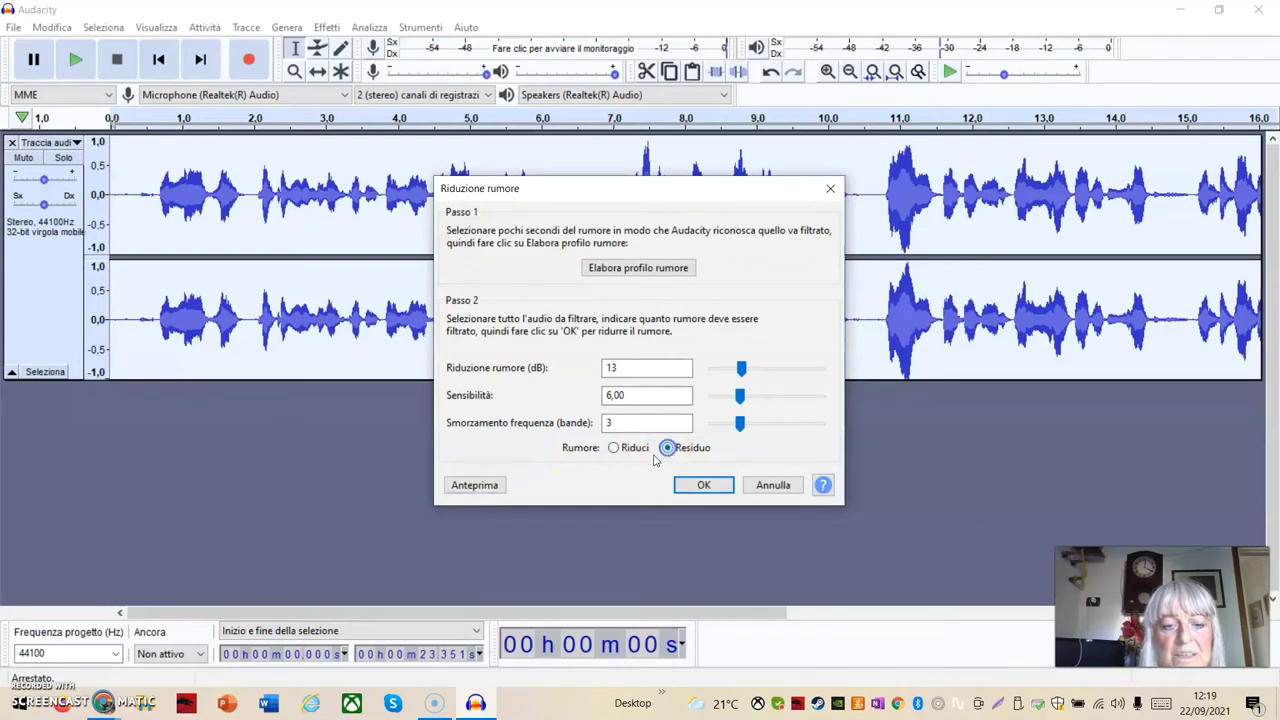
left_click(476, 486)
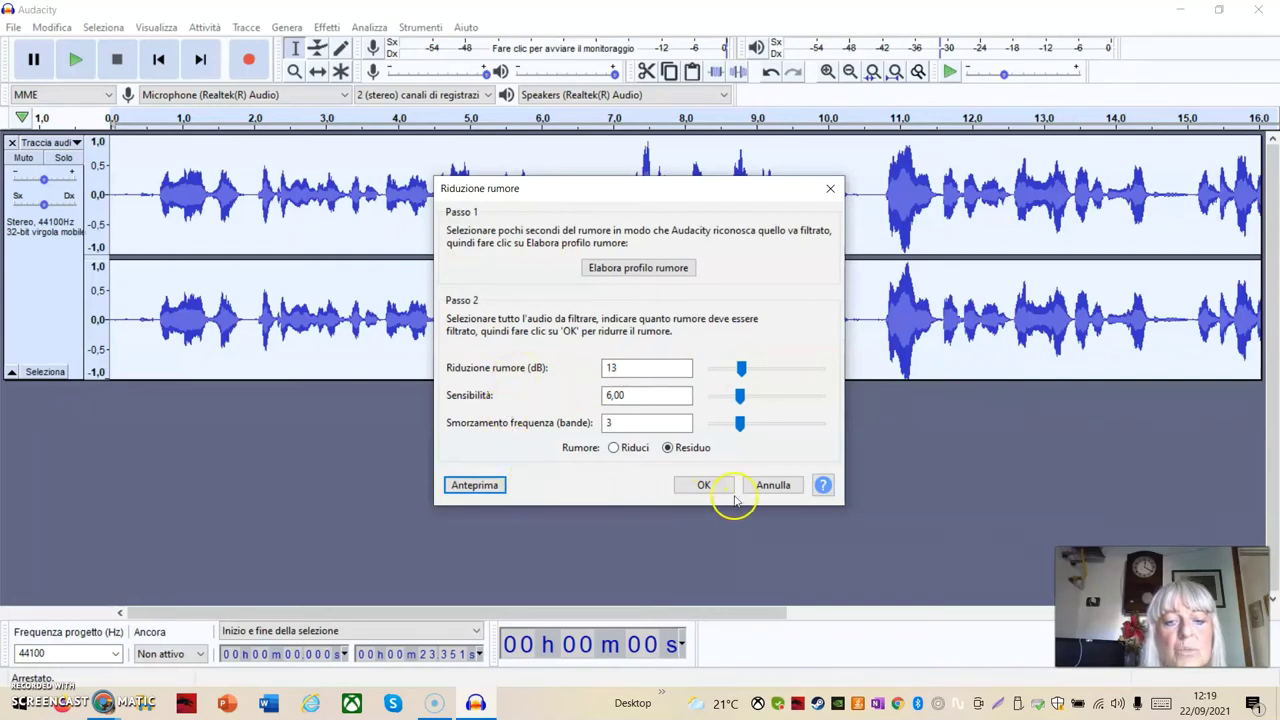
left_click(774, 485)
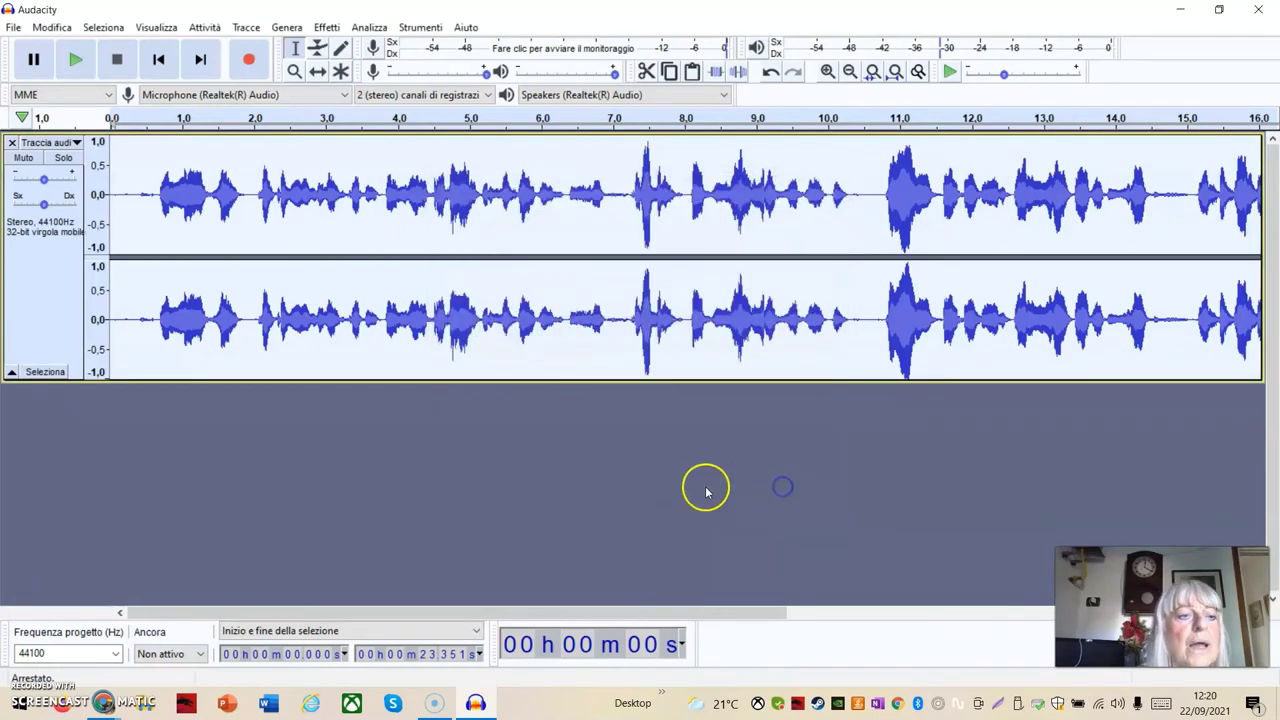
Select the quiet opening from about 0.09 to 0.64 s, set noise reduction to 31 dB and capture a new noise profile.
left_click_drag(116, 160, 155, 176)
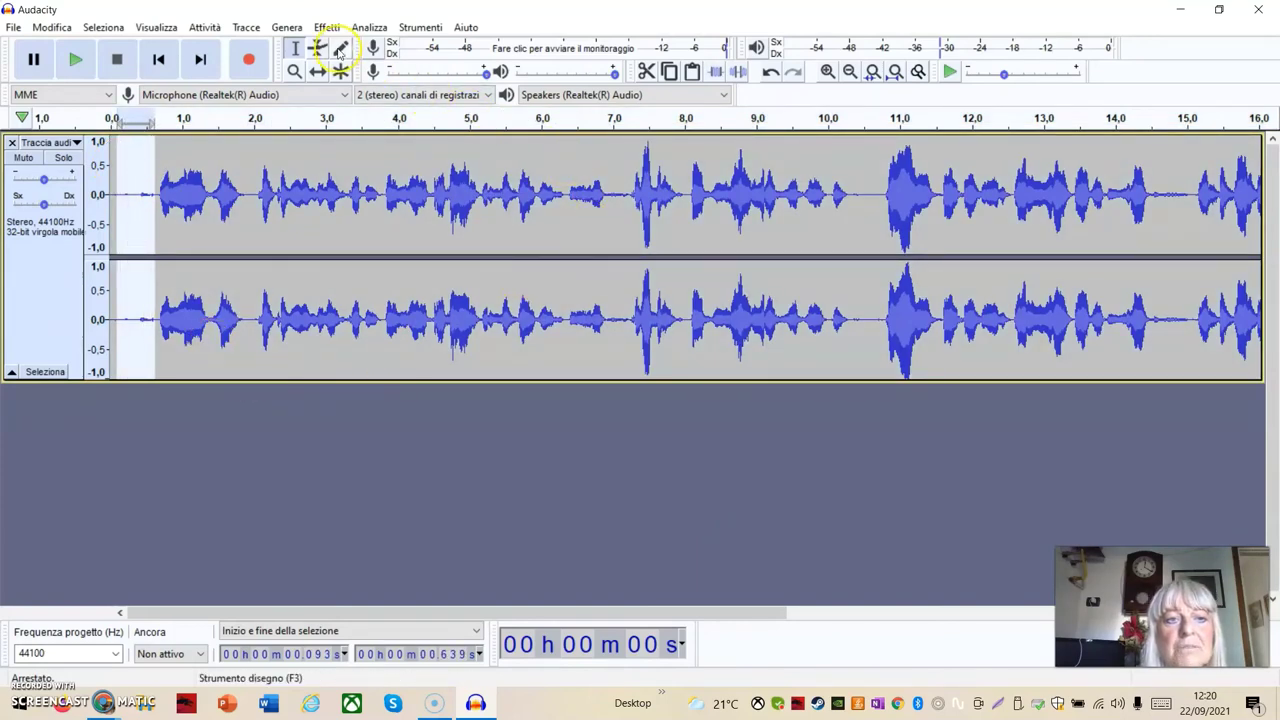
left_click(330, 28)
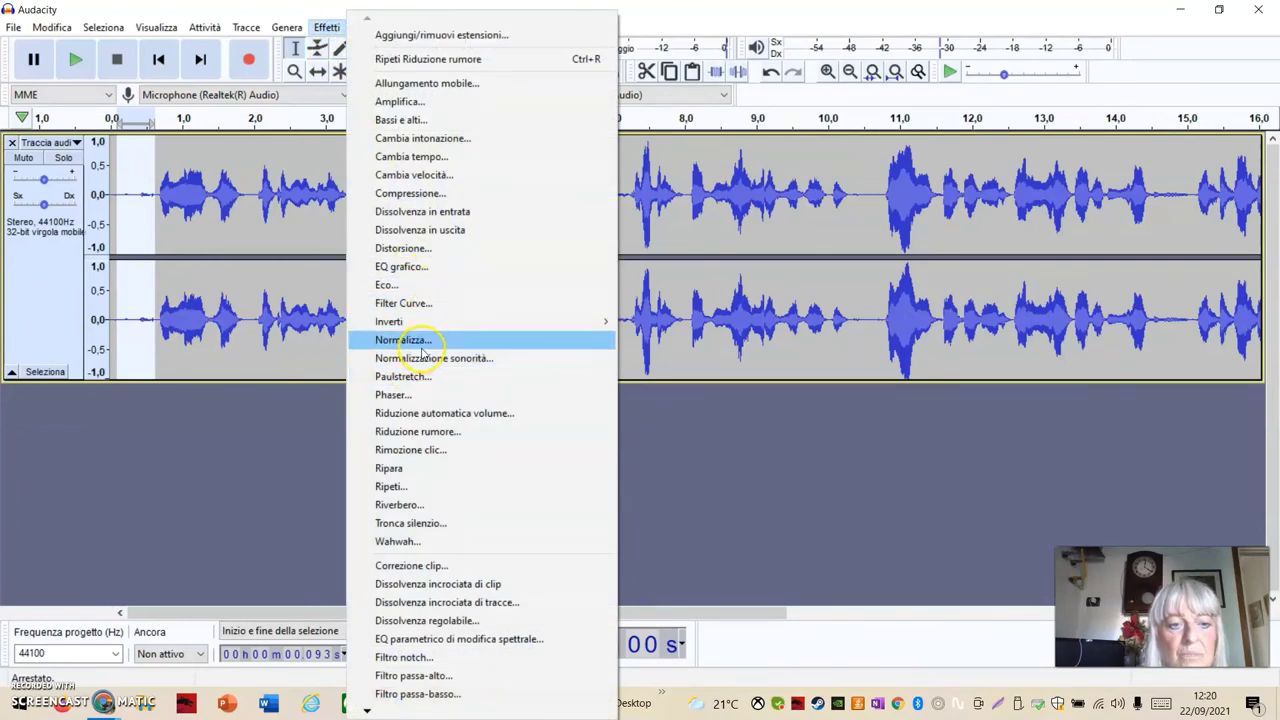
left_click(419, 432)
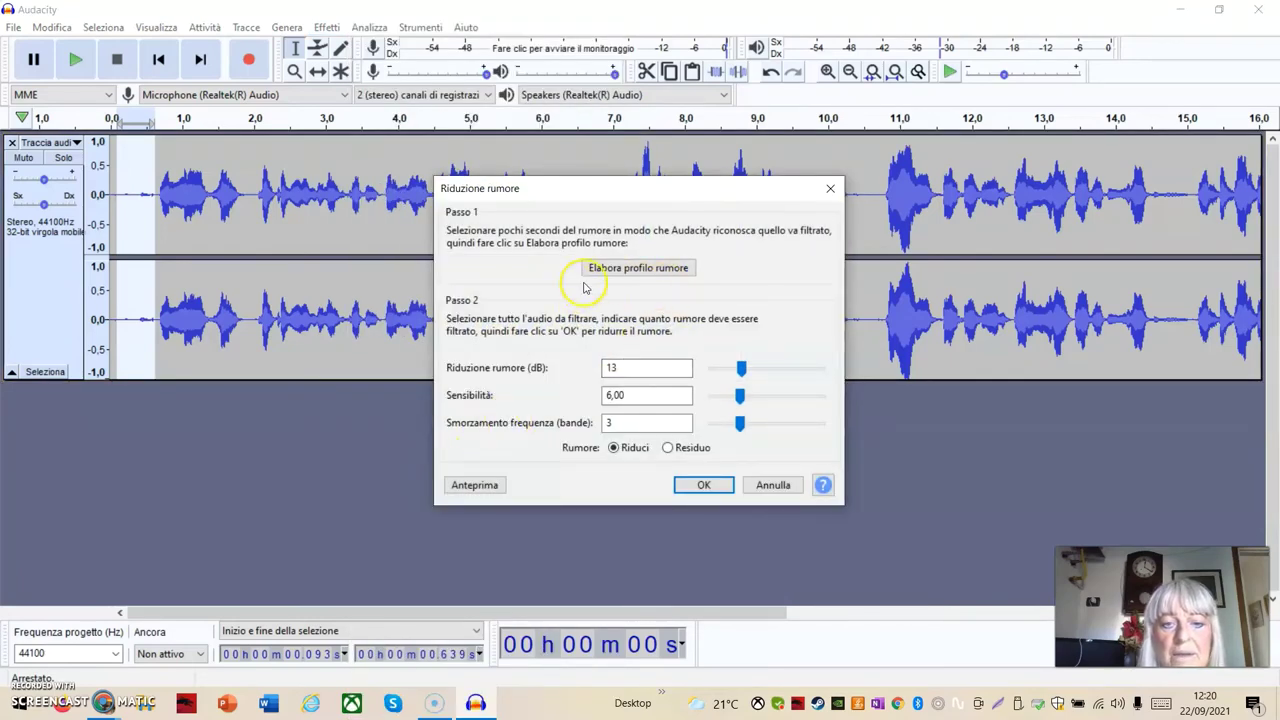
left_click_drag(737, 377, 746, 372)
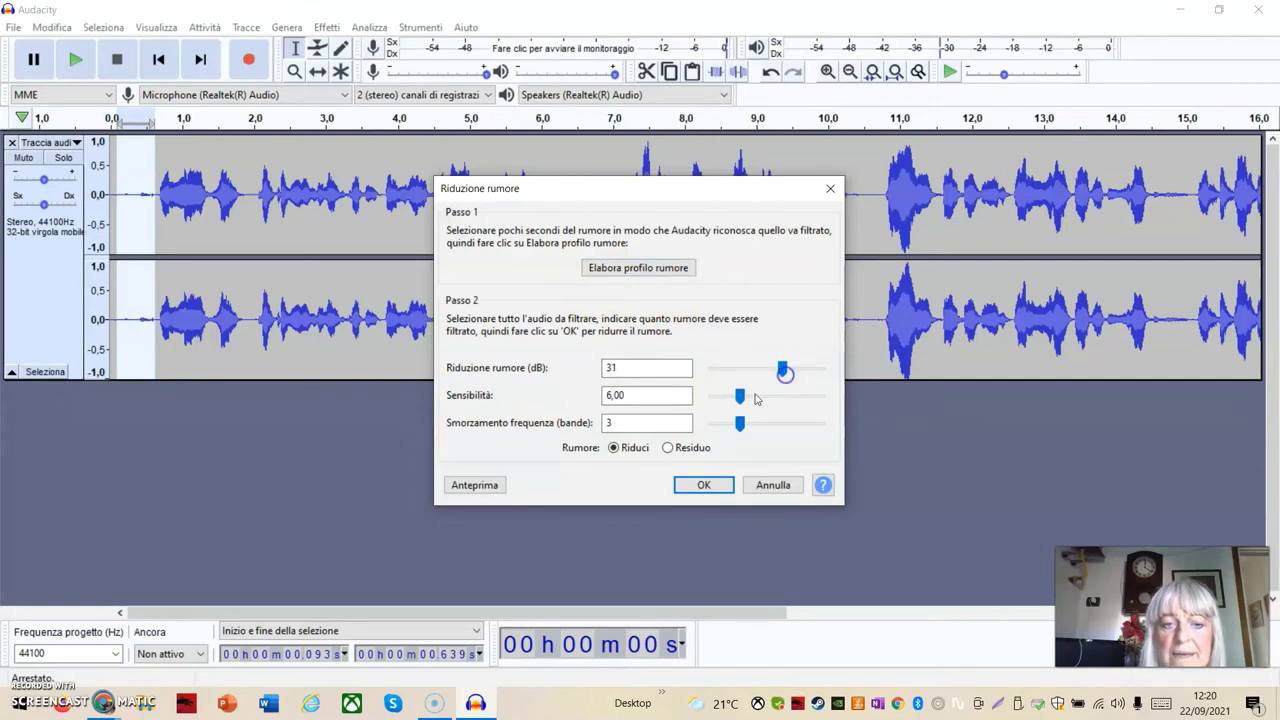
left_click(703, 488)
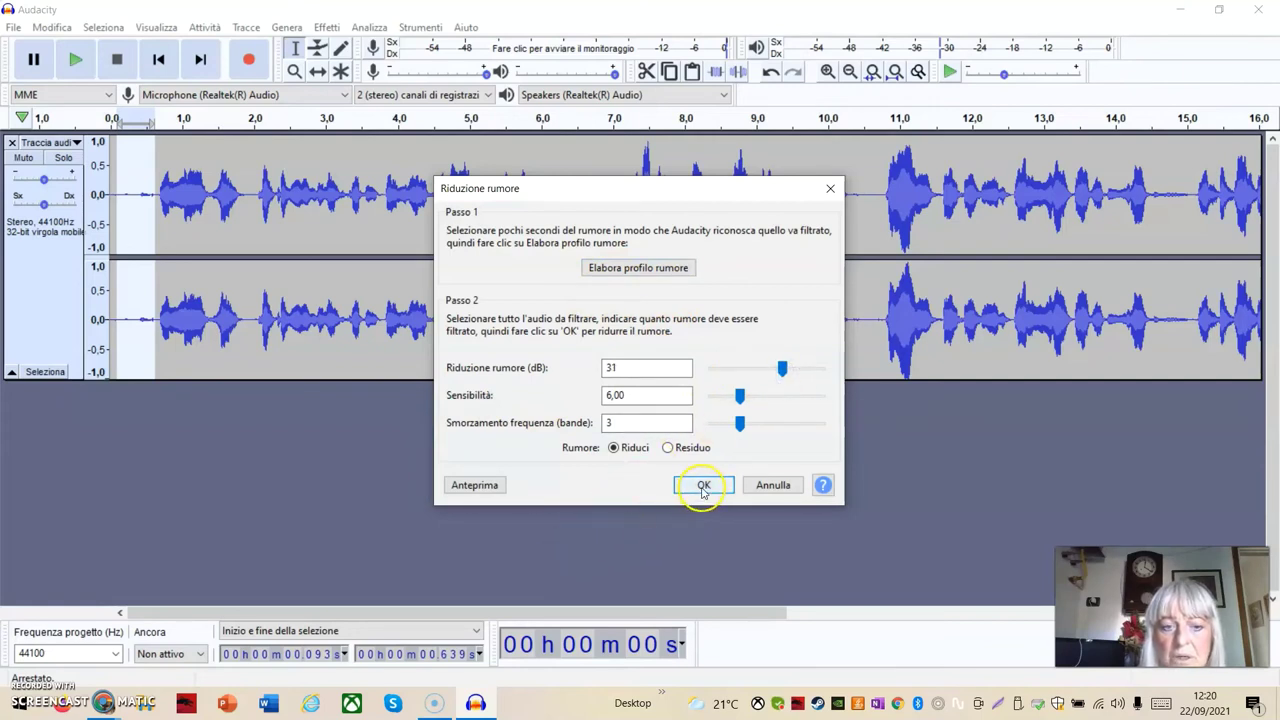
left_click(660, 270)
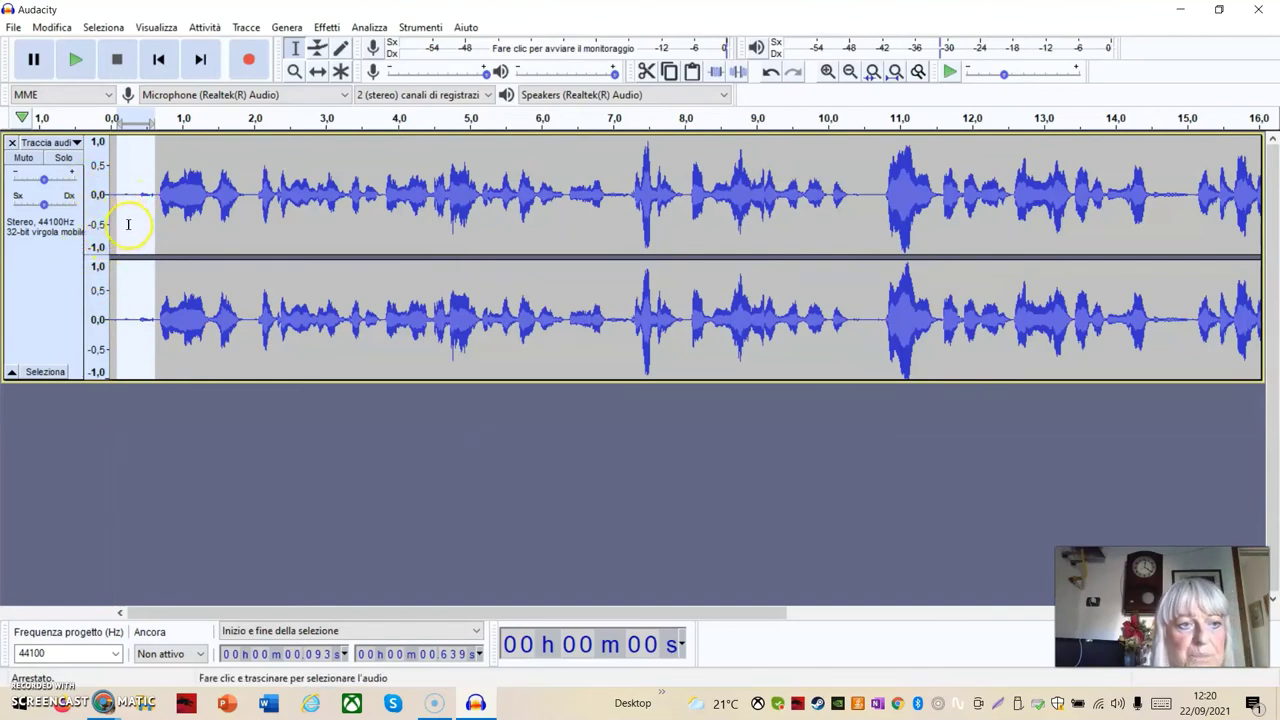
Select the entire track, preview Noise Reduction at 31 dB and apply it to the whole recording.
left_click(46, 372)
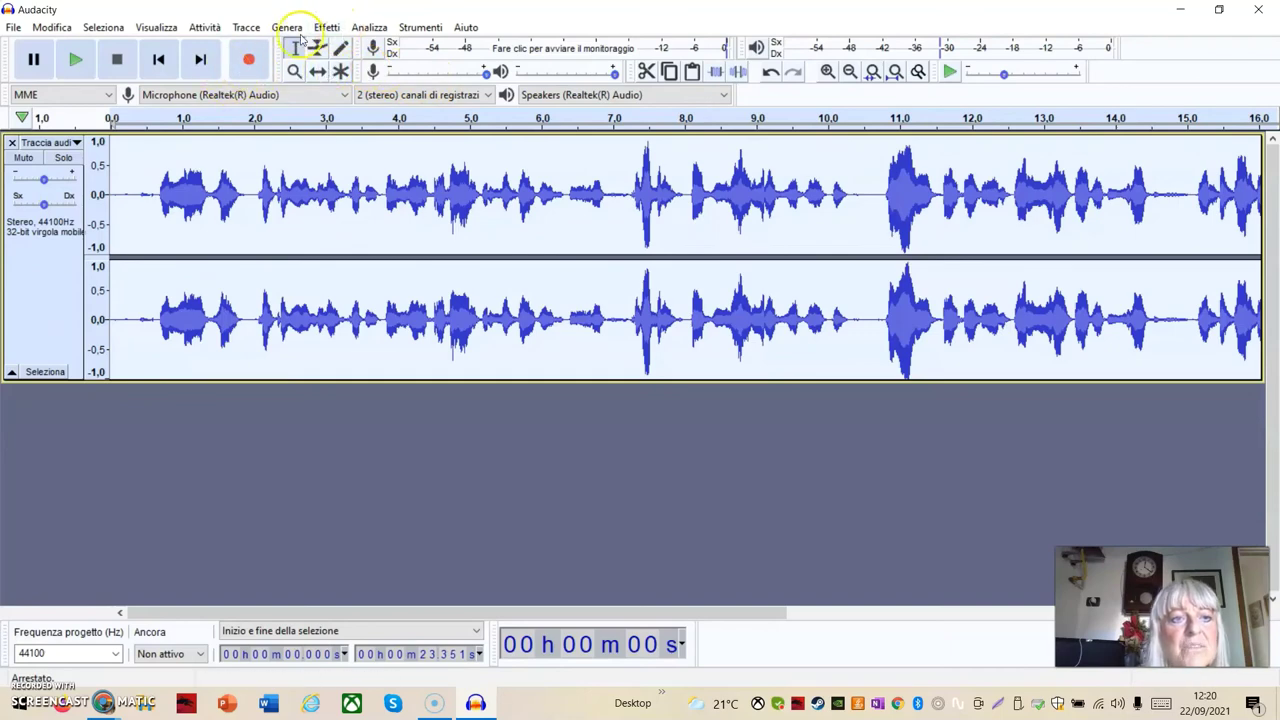
left_click(326, 28)
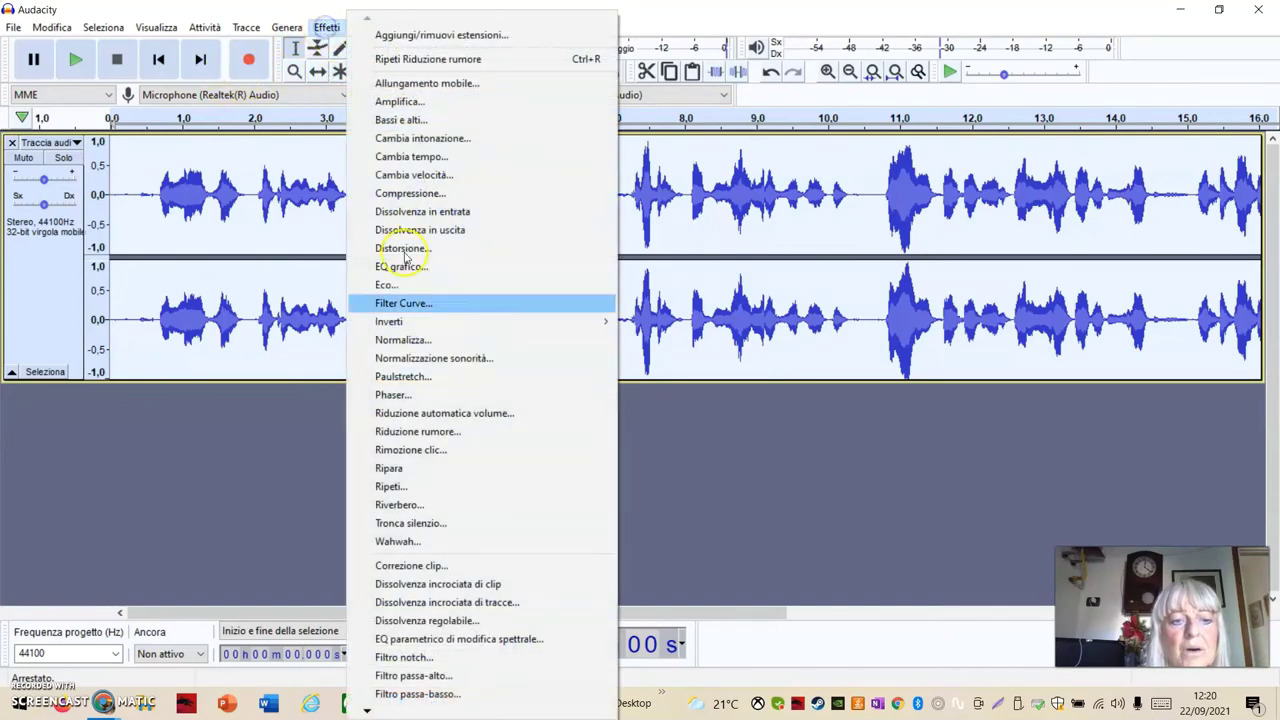
left_click(428, 432)
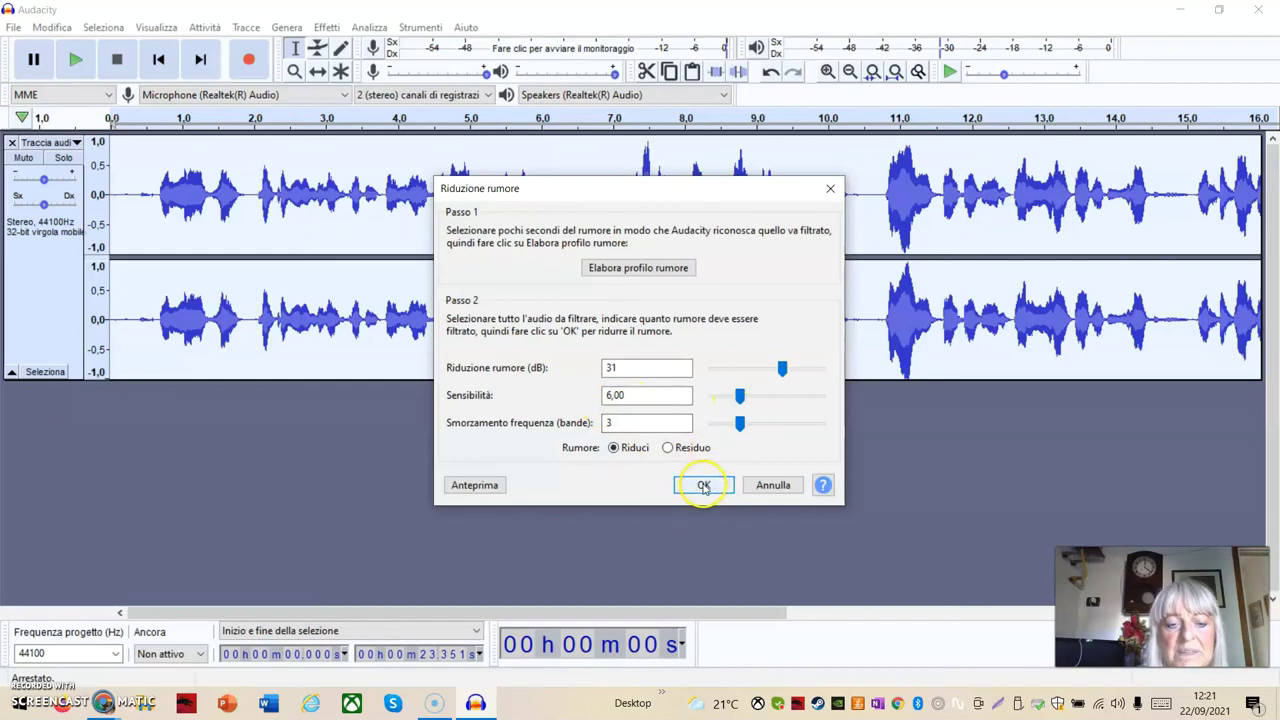
left_click(470, 486)
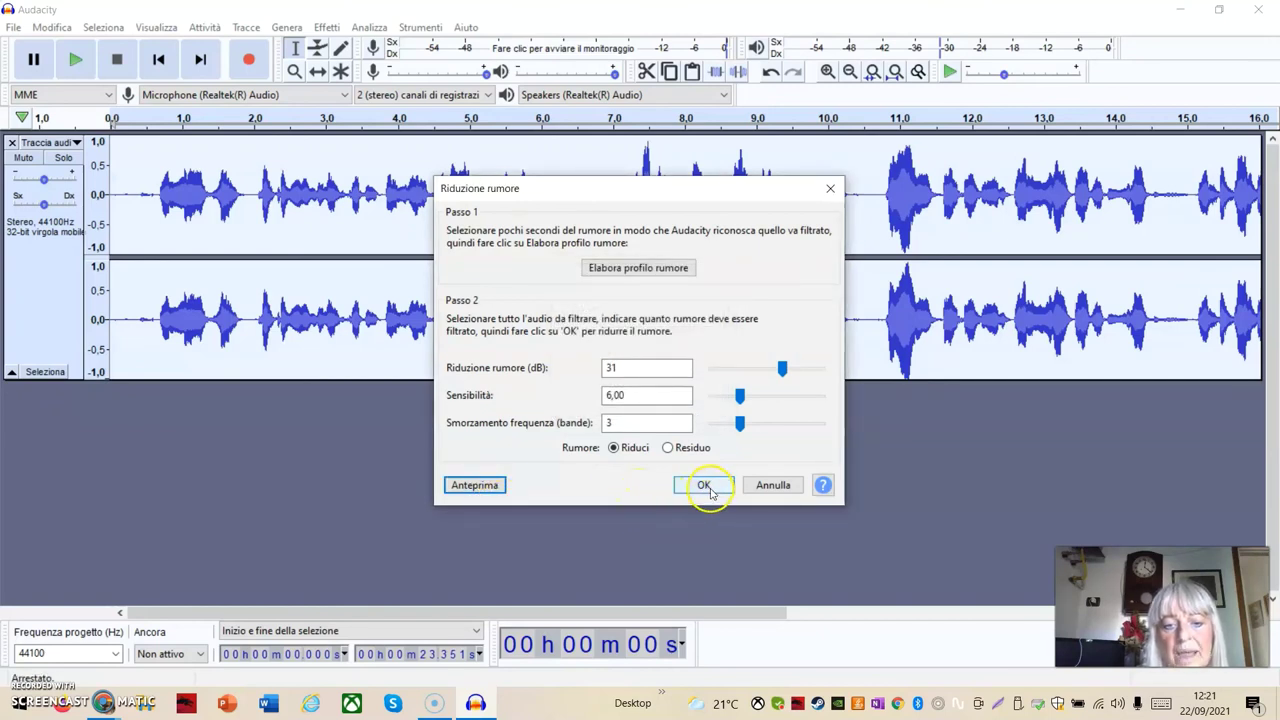
left_click(706, 487)
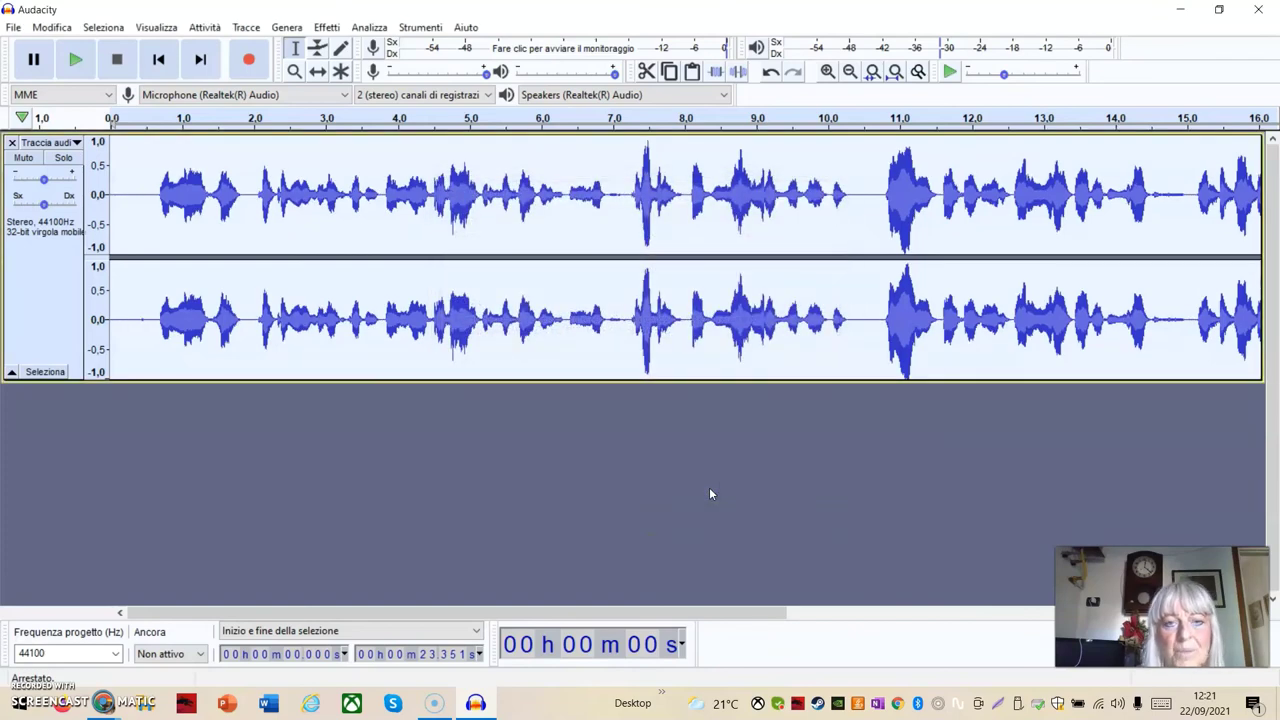